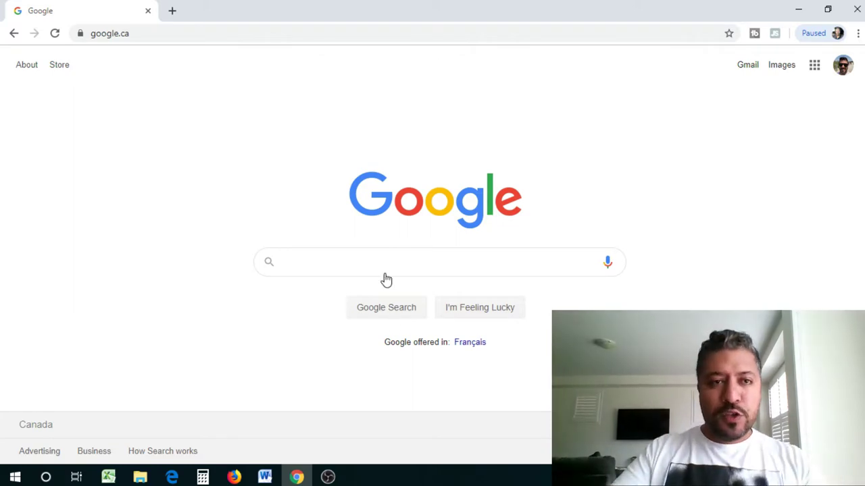
pyautogui.click(334, 29)
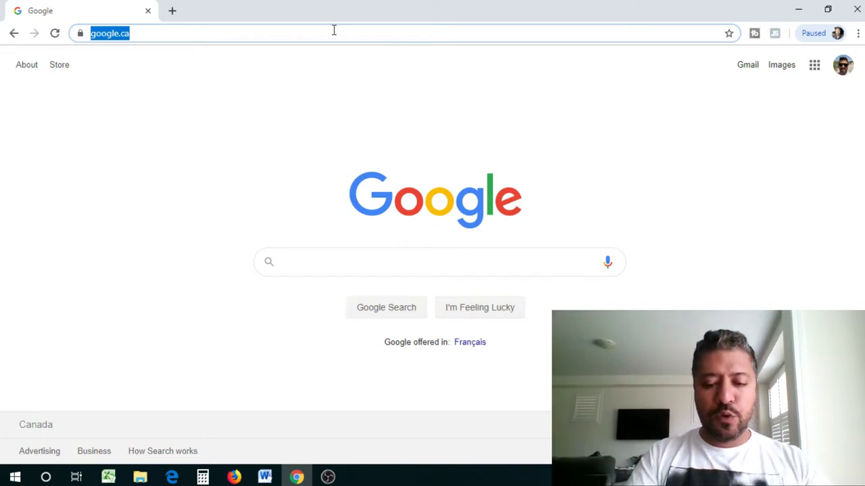
pyautogui.write('www.heliu')
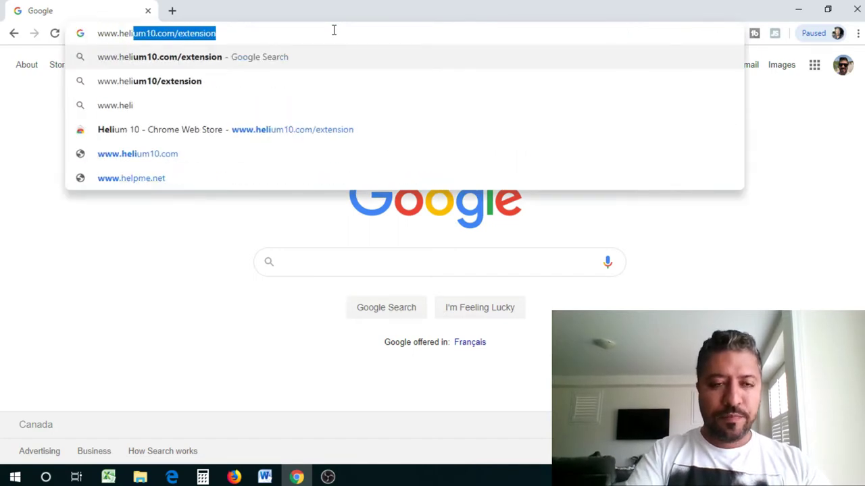
pyautogui.press('BackSpace')
pyautogui.write('i')
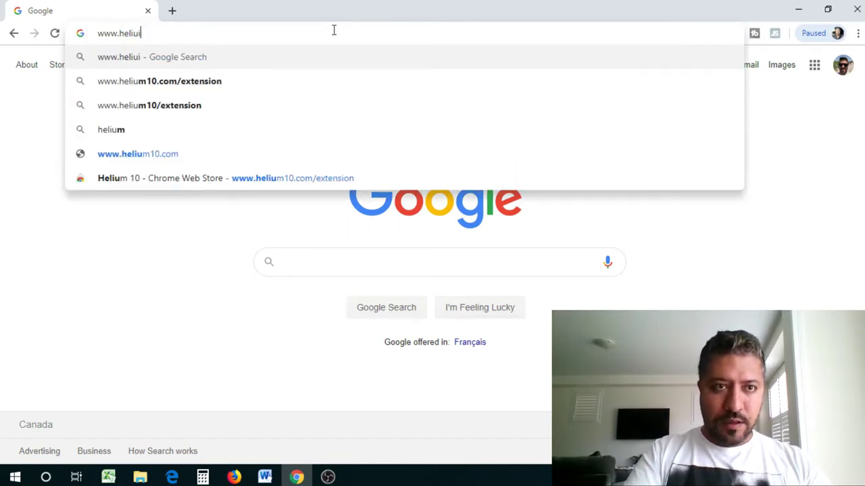
pyautogui.press('BackSpace')
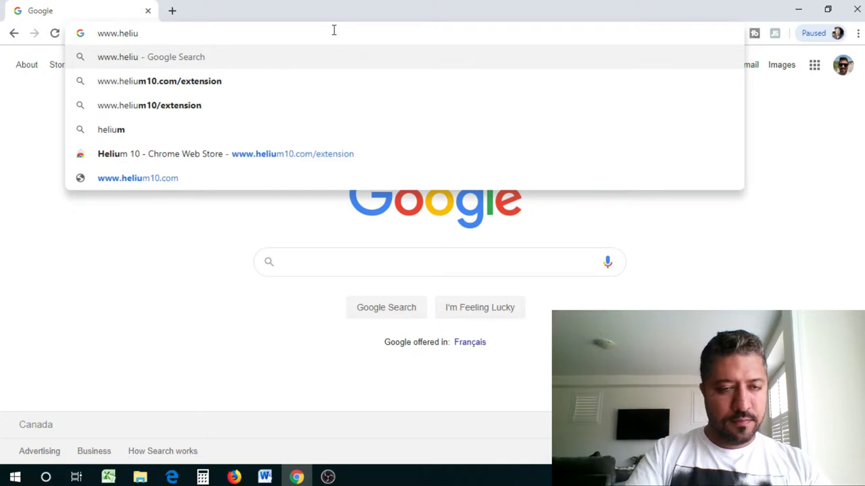
pyautogui.write('m')
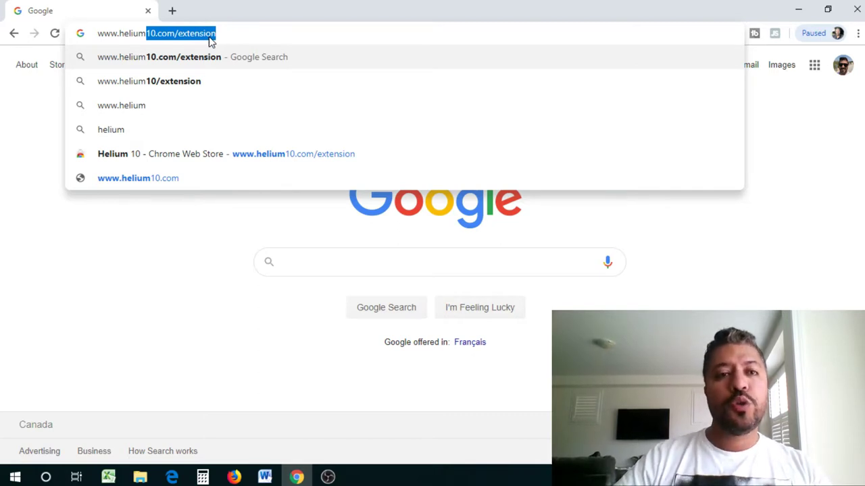
pyautogui.press('Return')
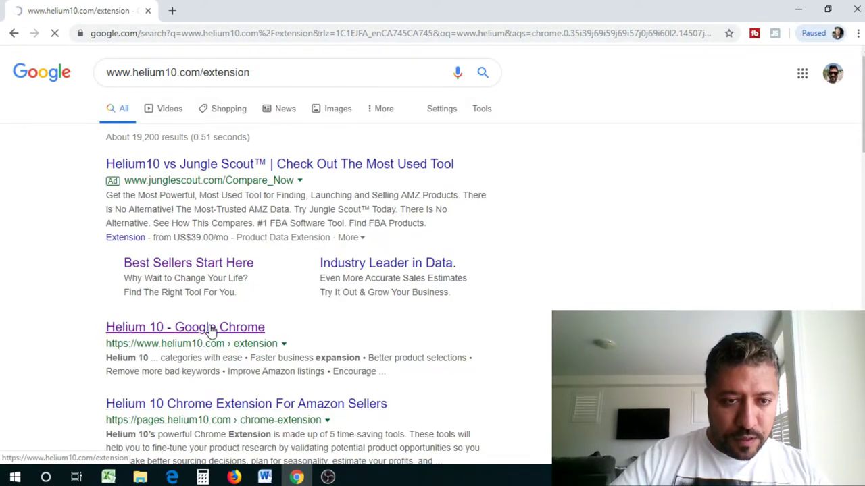
# - Open the Helium 10 Chrome Web Store listing, dismiss the install prompt, and scroll to its Overview
pyautogui.click(211, 329)
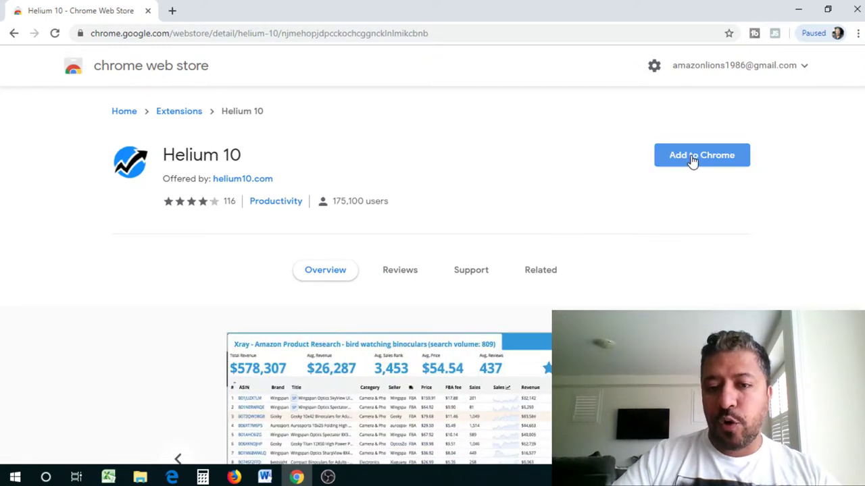
pyautogui.click(692, 159)
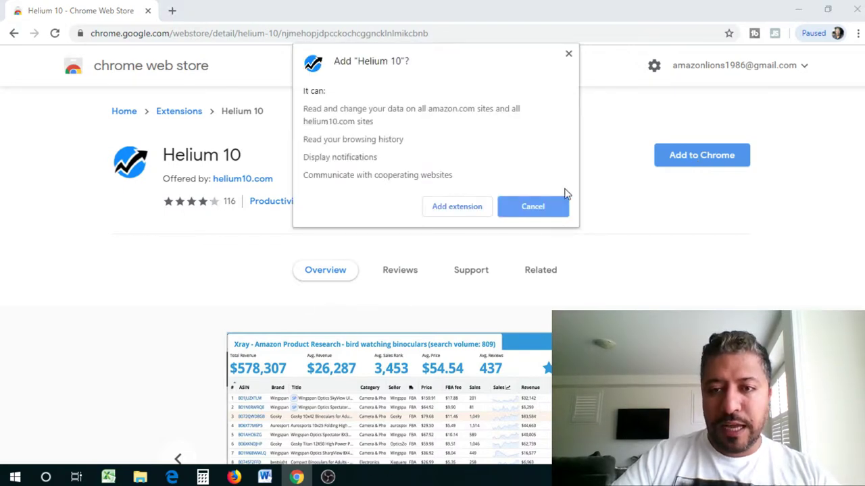
pyautogui.scroll(-4, 569, 67)
pyautogui.click(568, 54)
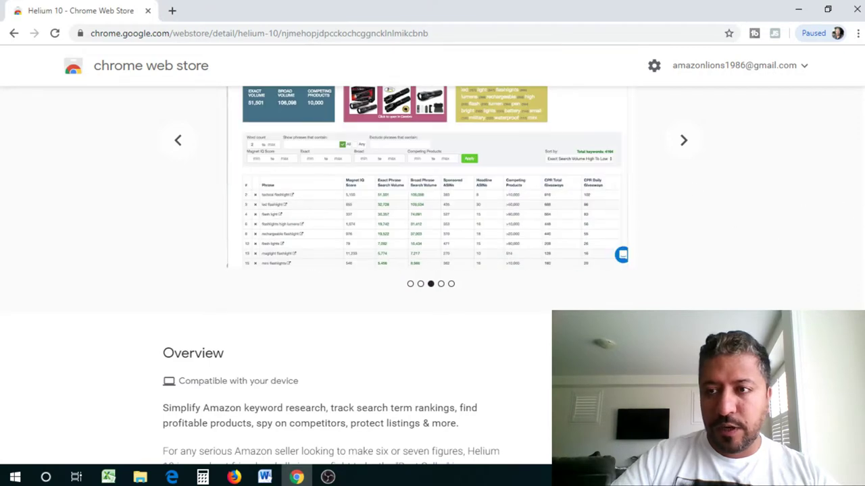
pyautogui.scroll(1, 432, 270)
pyautogui.scroll(-2, 433, 270)
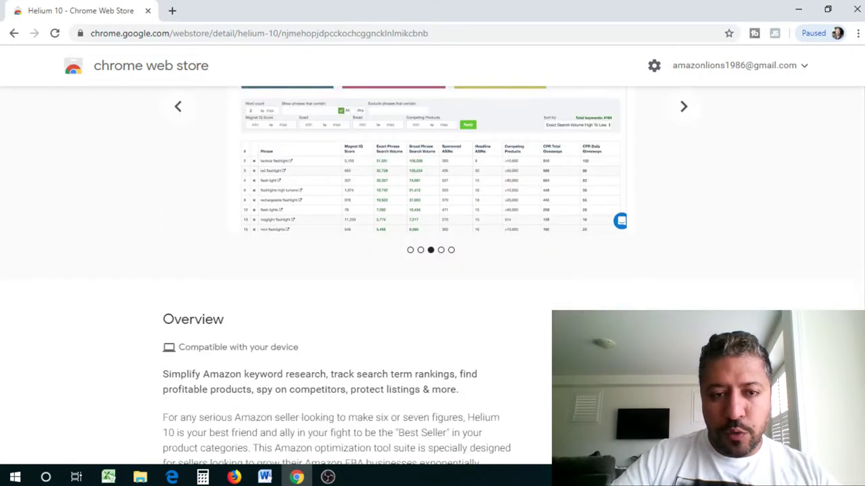
pyautogui.scroll(-3, 293, 251)
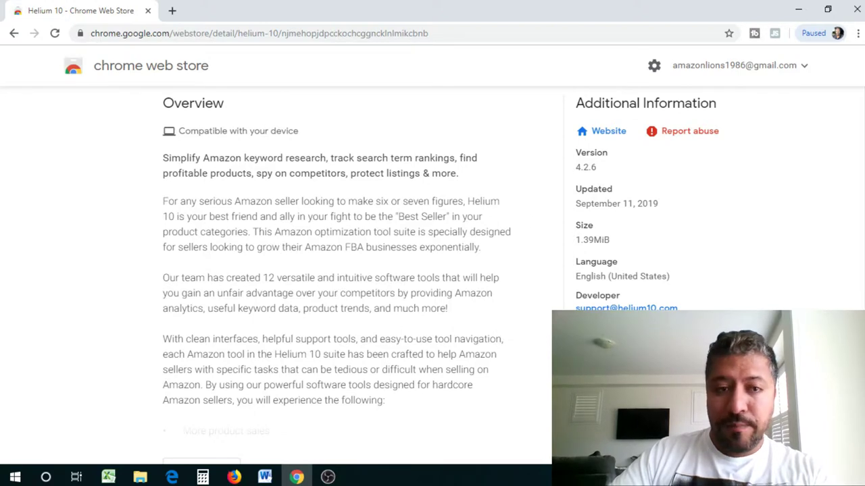
pyautogui.scroll(1, 855, 241)
pyautogui.scroll(4, 432, 270)
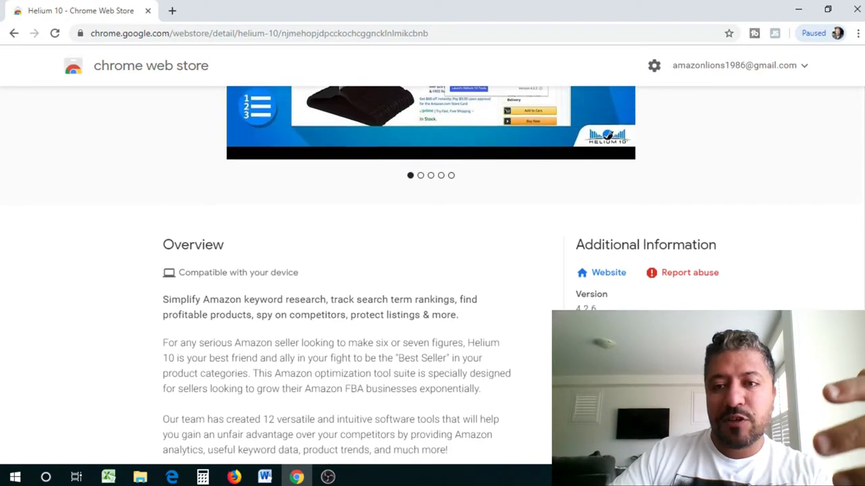
pyautogui.scroll(2, 432, 270)
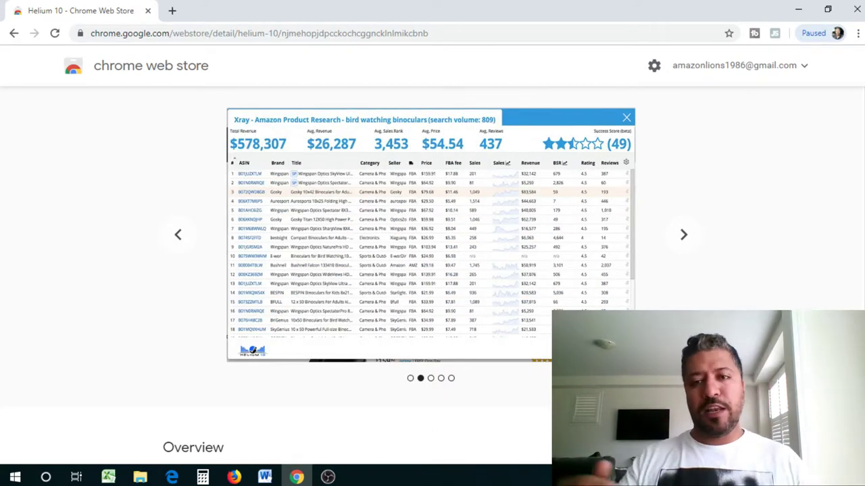
pyautogui.scroll(3, 432, 271)
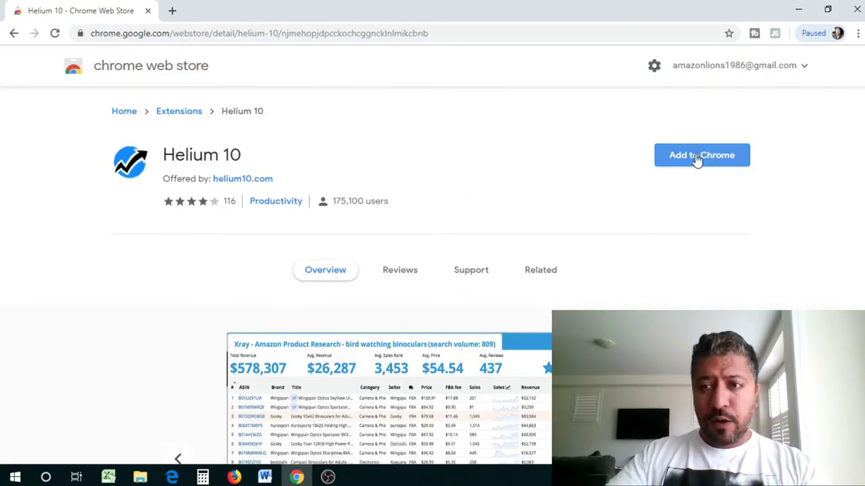
# - Add the Helium 10 extension to Chrome, confirming with Add extension
pyautogui.click(691, 162)
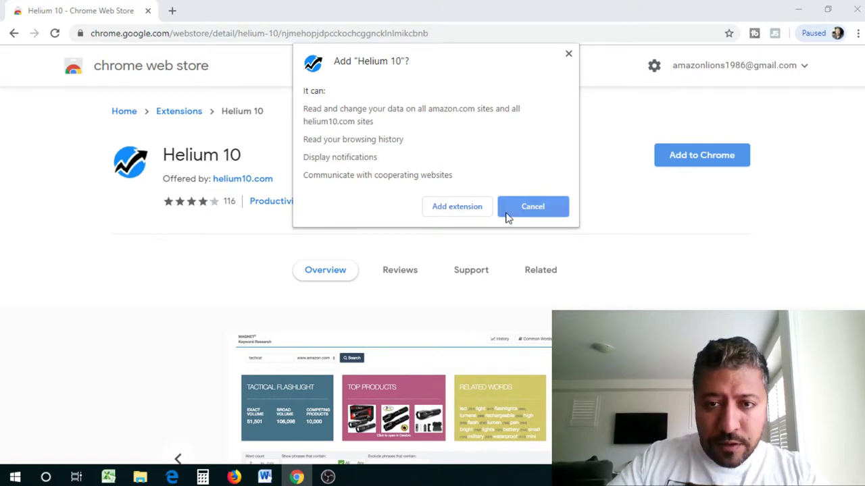
pyautogui.click(457, 207)
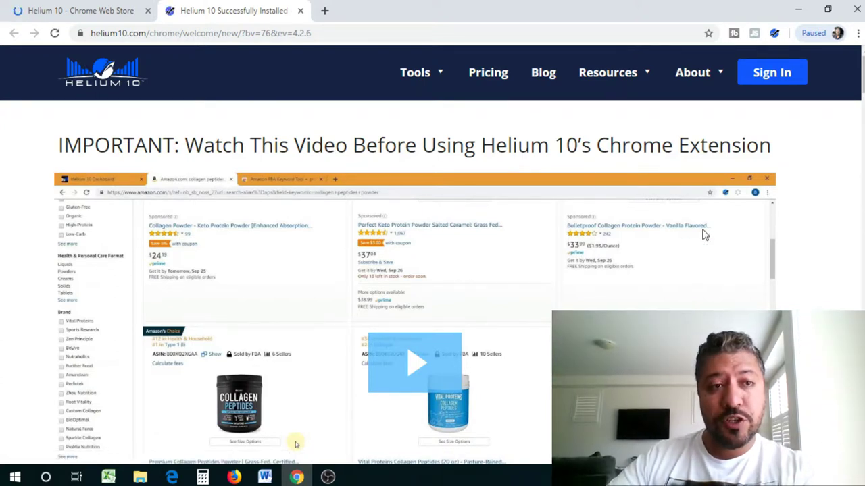
pyautogui.scroll(-3, 704, 234)
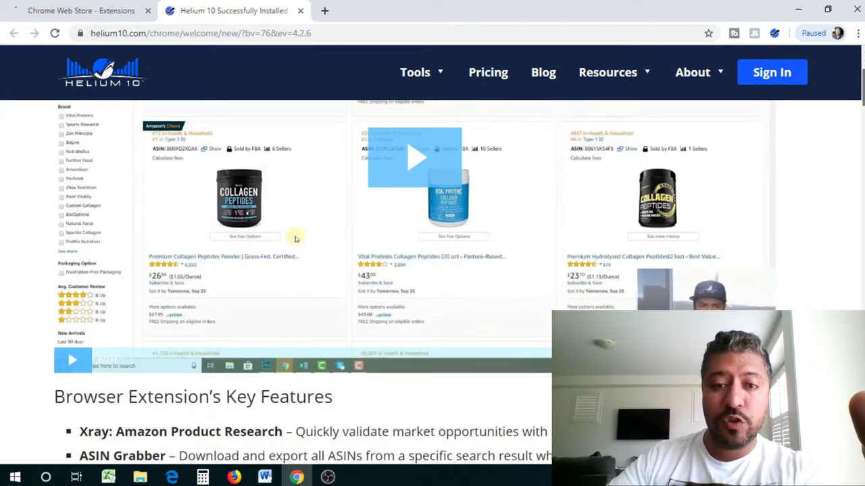
pyautogui.scroll(2, 433, 270)
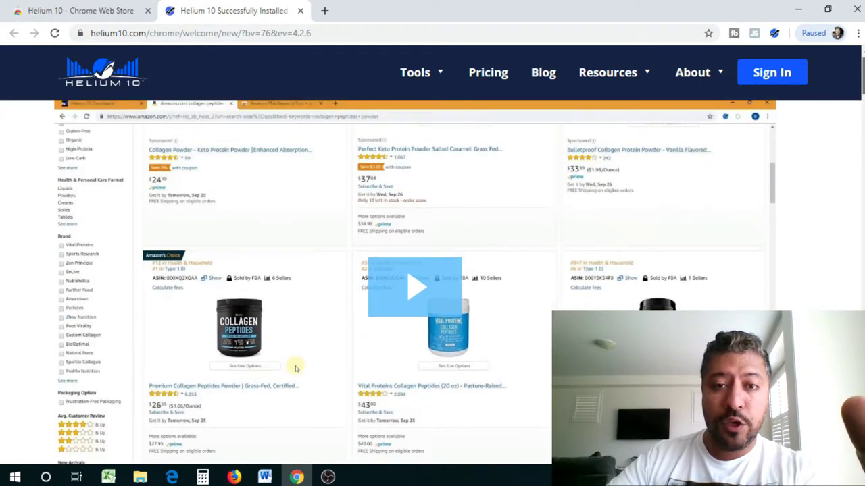
pyautogui.scroll(1, 782, 152)
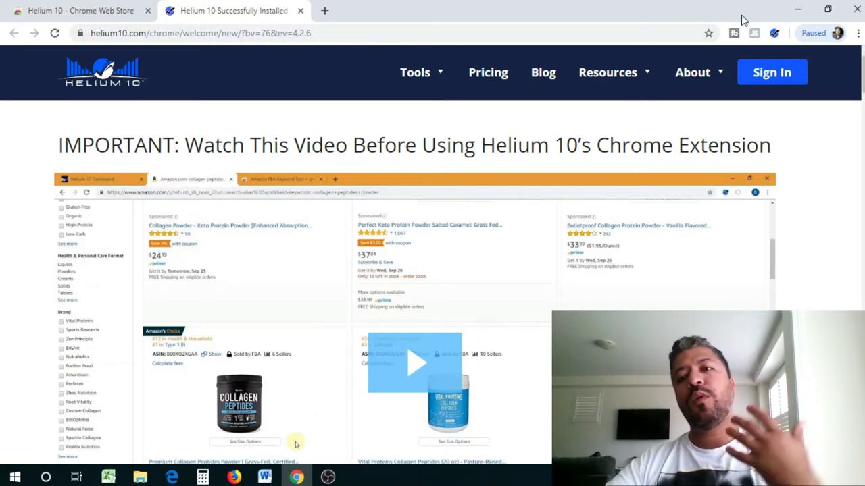
pyautogui.click(775, 34)
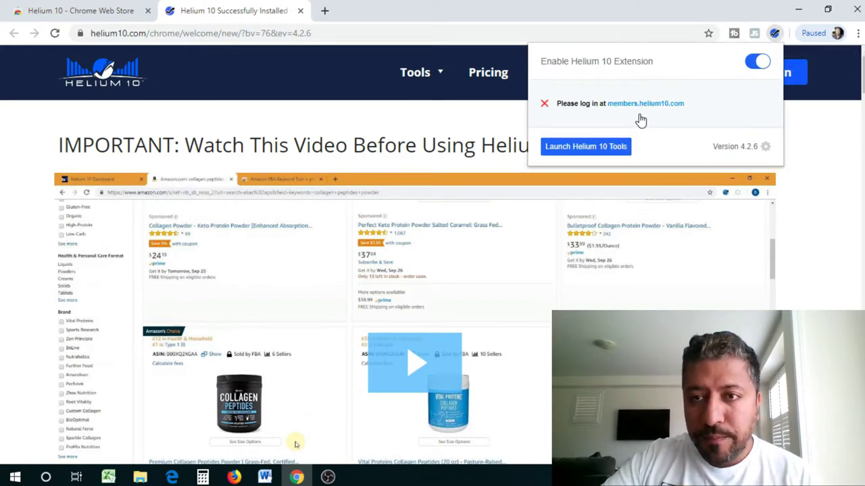
pyautogui.click(820, 191)
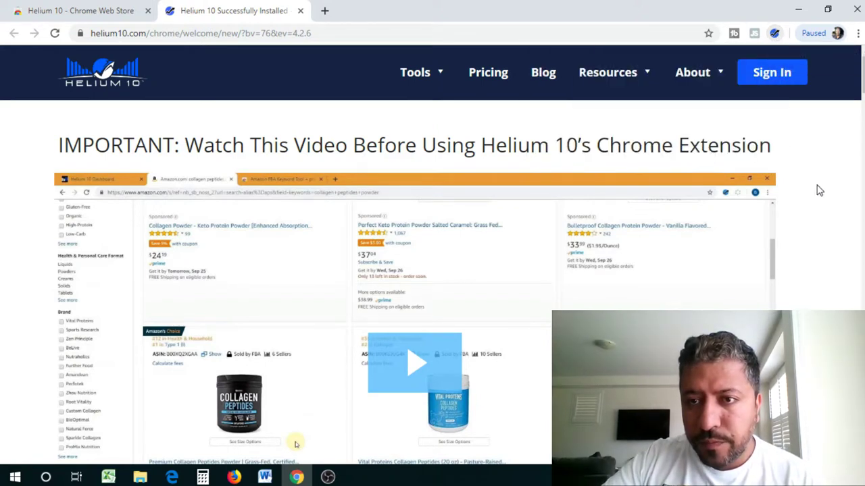
# - Go to amazon.com from the address bar and look over its home page
pyautogui.click(183, 34)
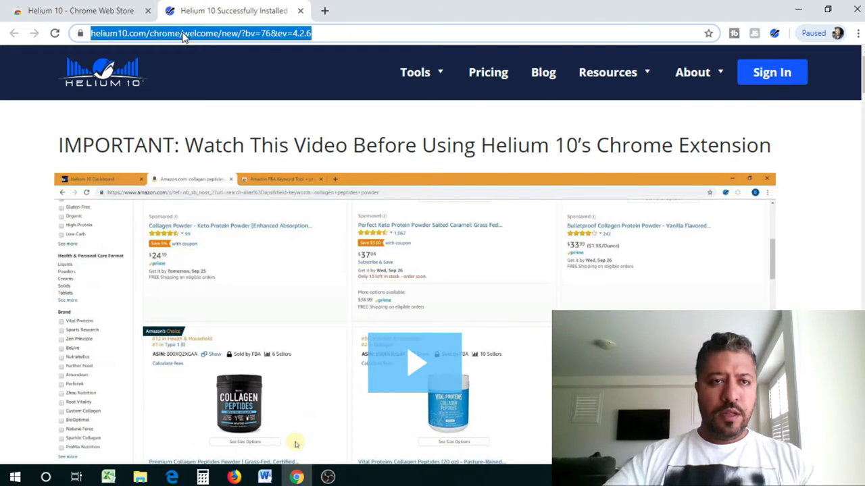
pyautogui.write('amazon')
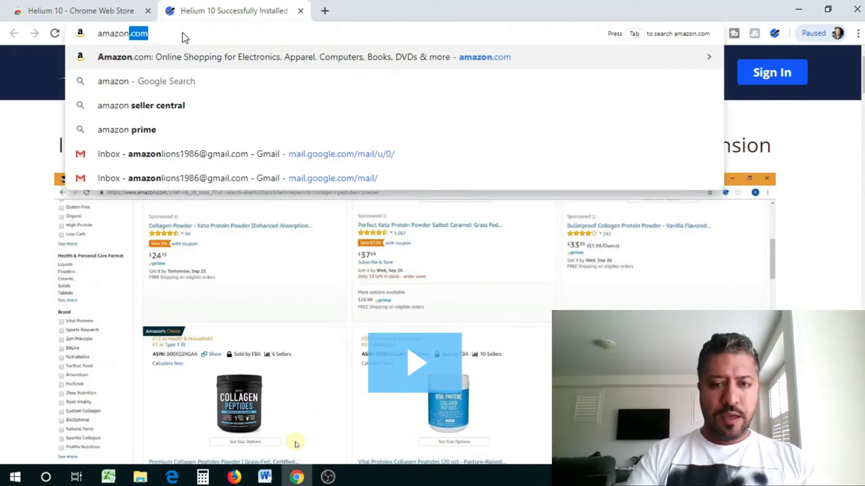
pyautogui.press('Return')
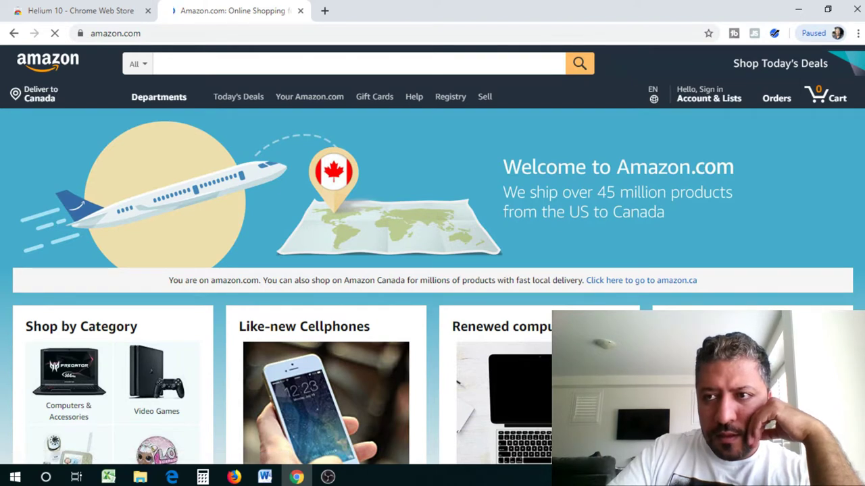
pyautogui.scroll(-4, 432, 254)
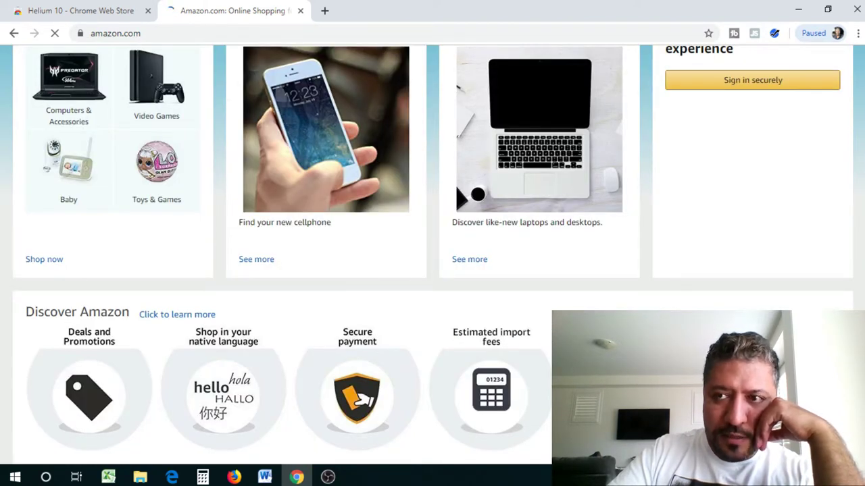
pyautogui.scroll(4, 432, 254)
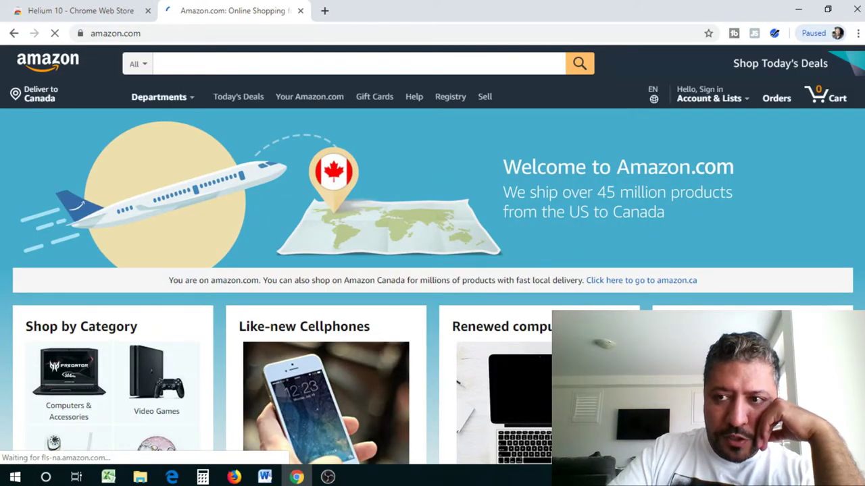
pyautogui.scroll(-5, 432, 254)
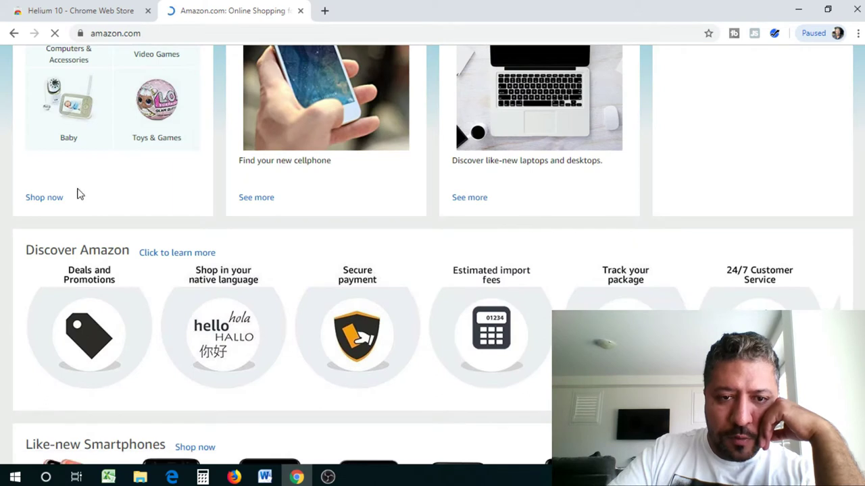
pyautogui.scroll(5, 107, 198)
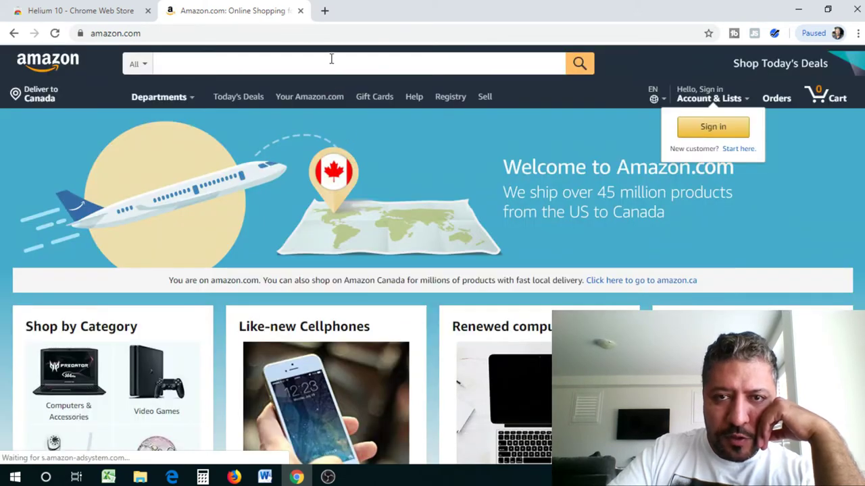
# - Search Amazon for 'bottles'
pyautogui.click(331, 58)
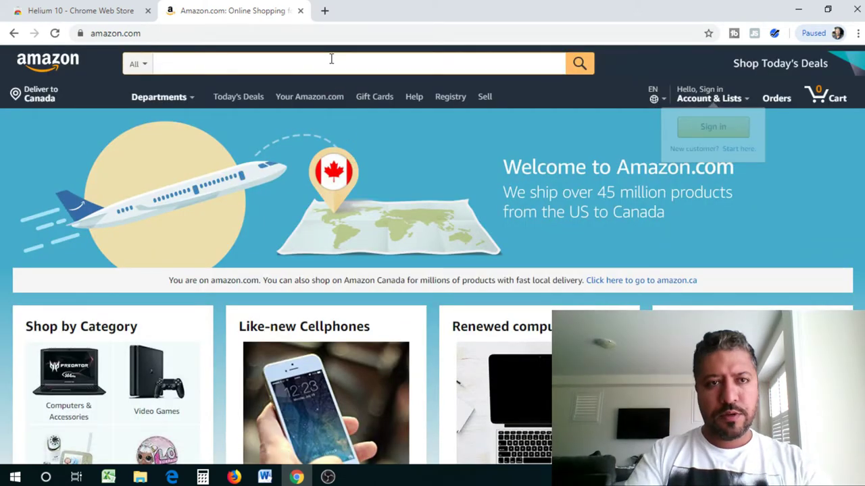
pyautogui.write('bottles')
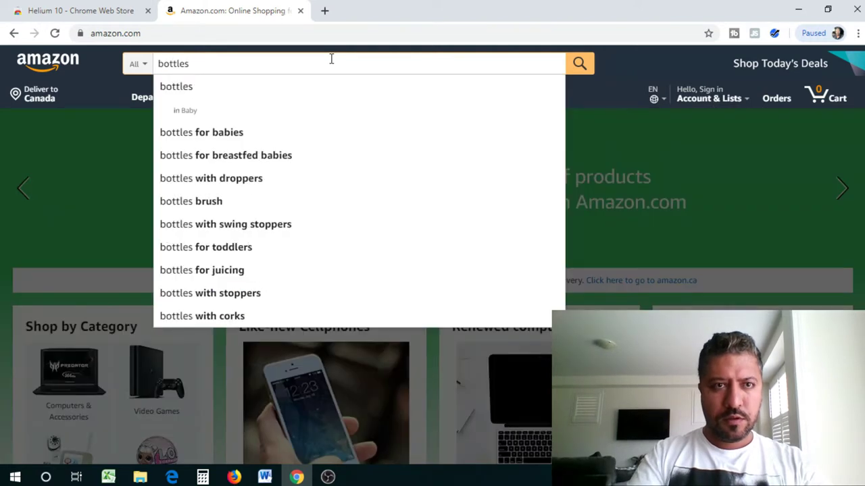
pyautogui.press('Return')
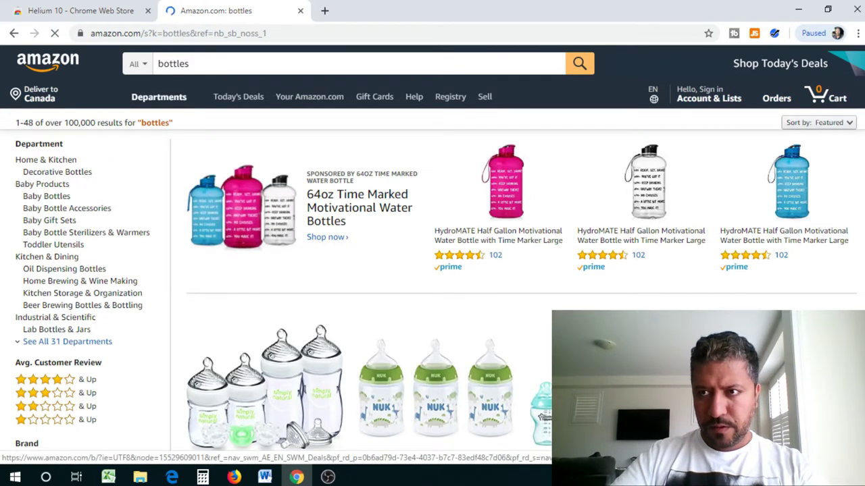
# - Follow the Helium 10 extension popup's members.helium10.com link and choose Sign Up
pyautogui.scroll(-7, 433, 257)
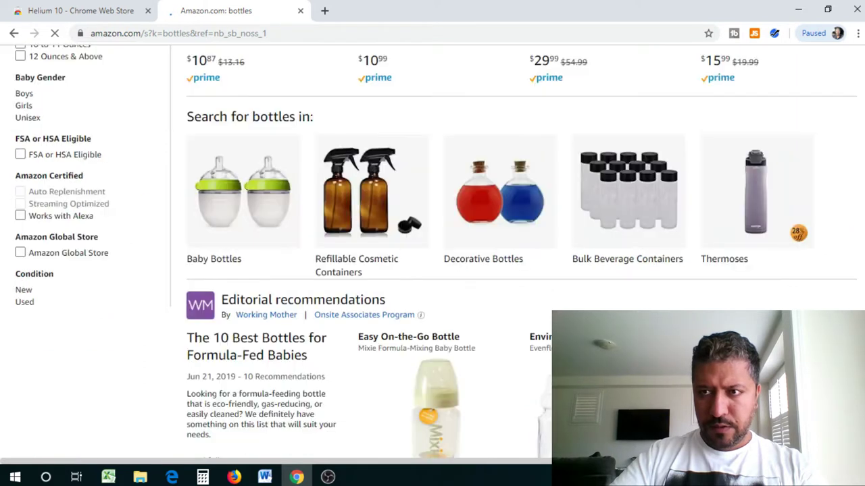
pyautogui.scroll(10, 797, 145)
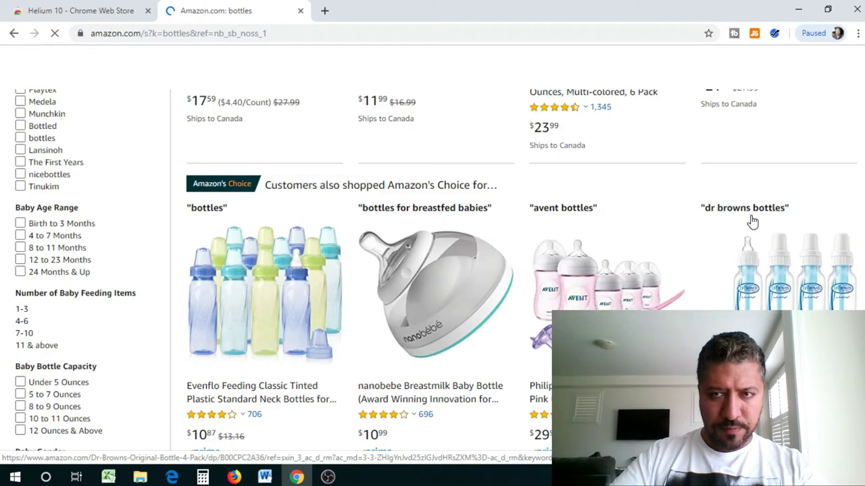
pyautogui.click(773, 34)
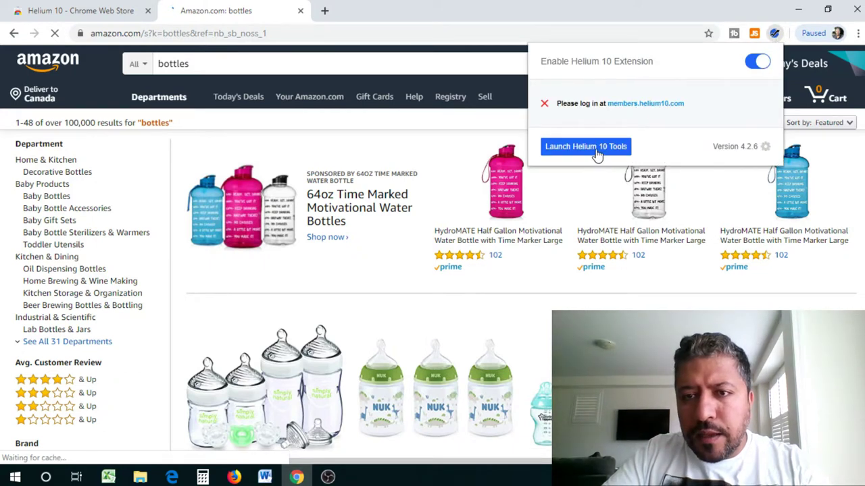
pyautogui.click(634, 106)
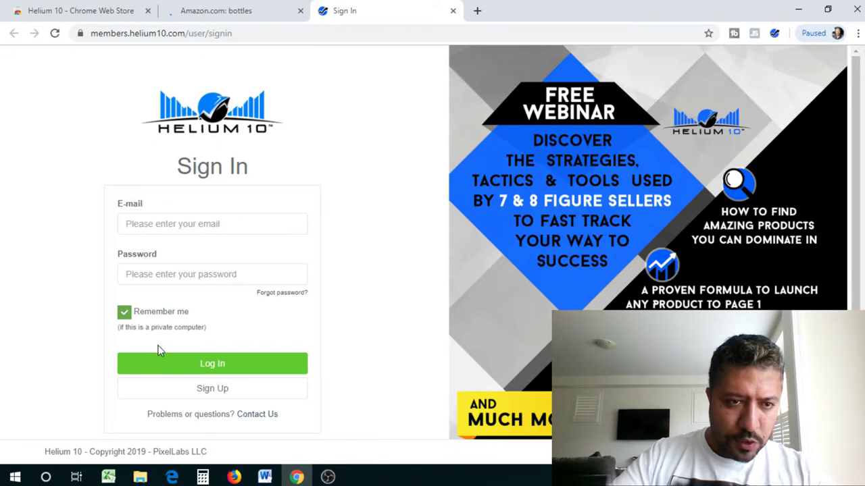
pyautogui.click(216, 392)
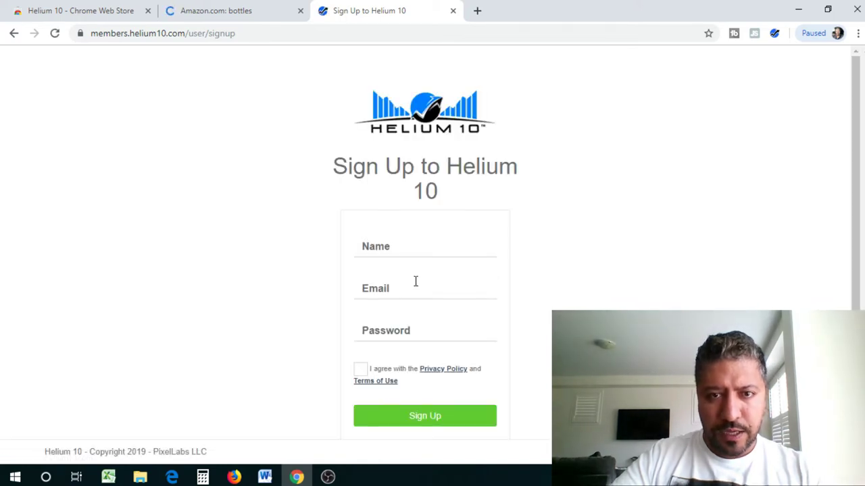
# - Fill in the sign-up form's Name with the user's full name and Email with their e-mail address
pyautogui.click(406, 250)
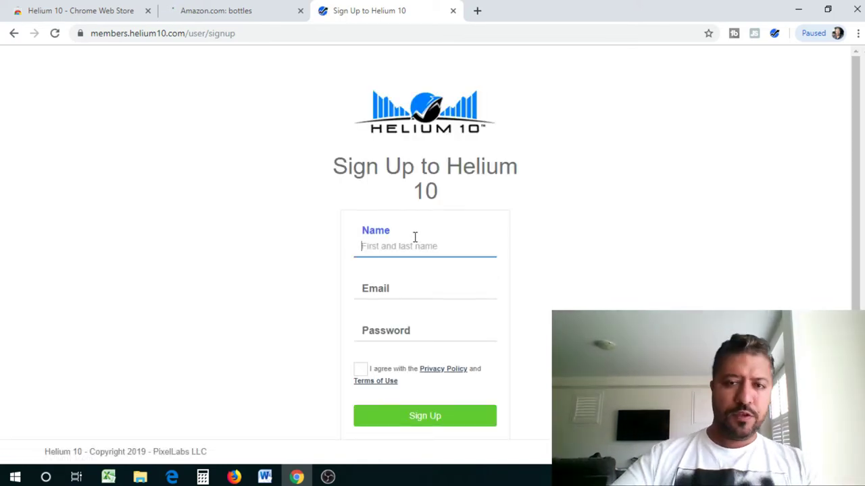
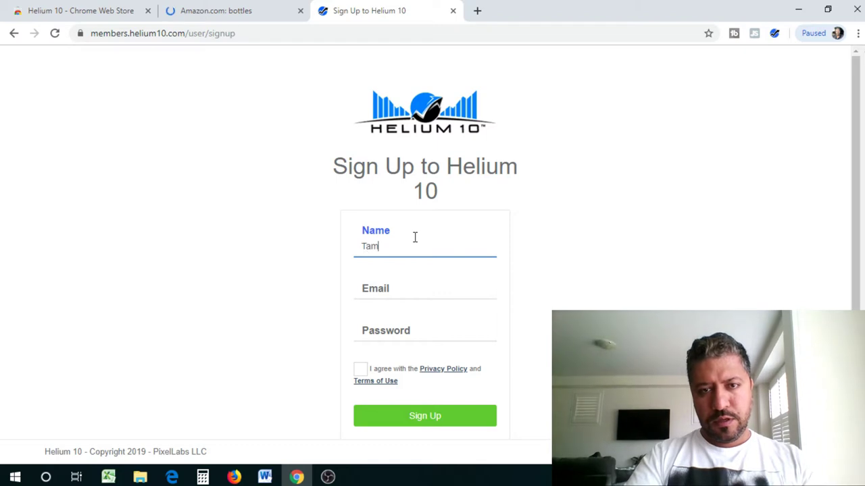
pyautogui.click(406, 283)
pyautogui.click(406, 247)
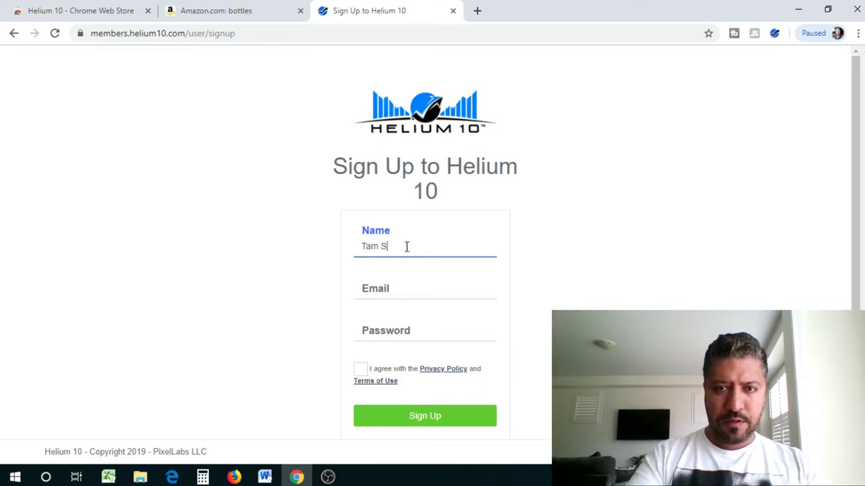
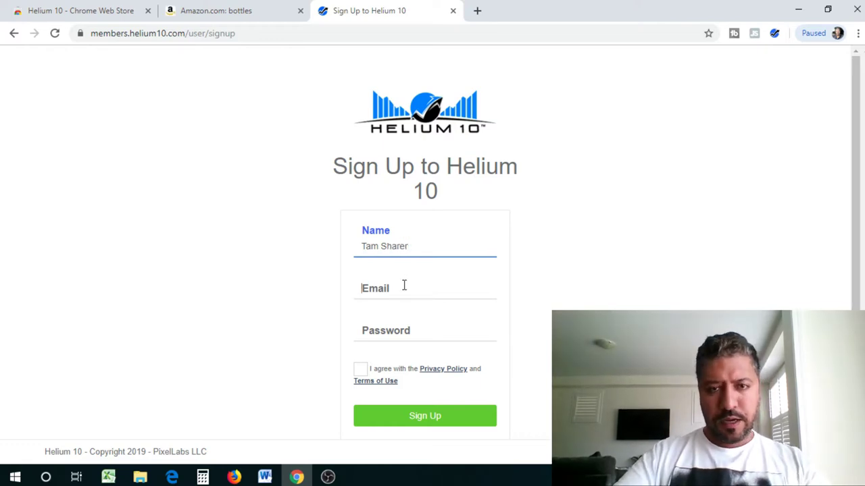
pyautogui.click(403, 287)
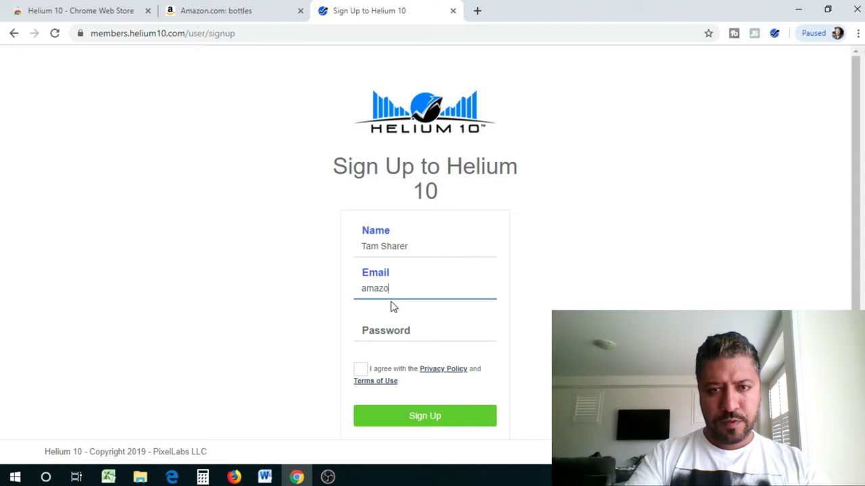
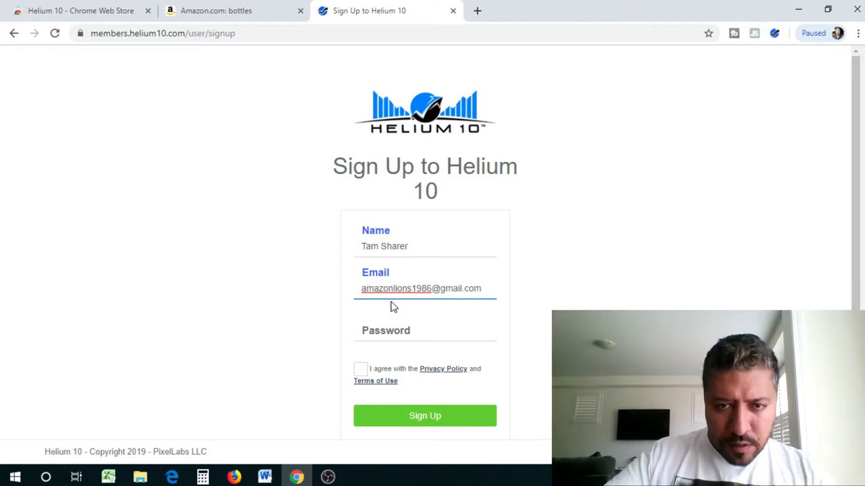
# - Enter an account password, accept the privacy policy, and submit the sign-up form
pyautogui.click(420, 332)
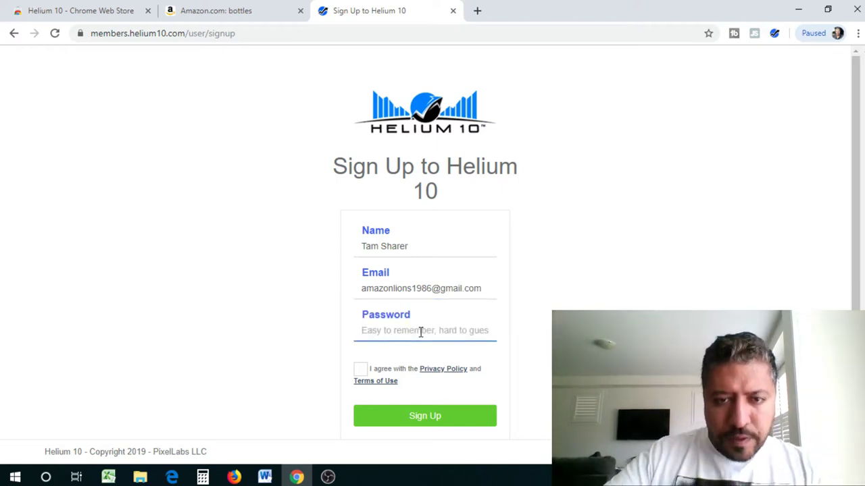
pyautogui.write('a•••••••')
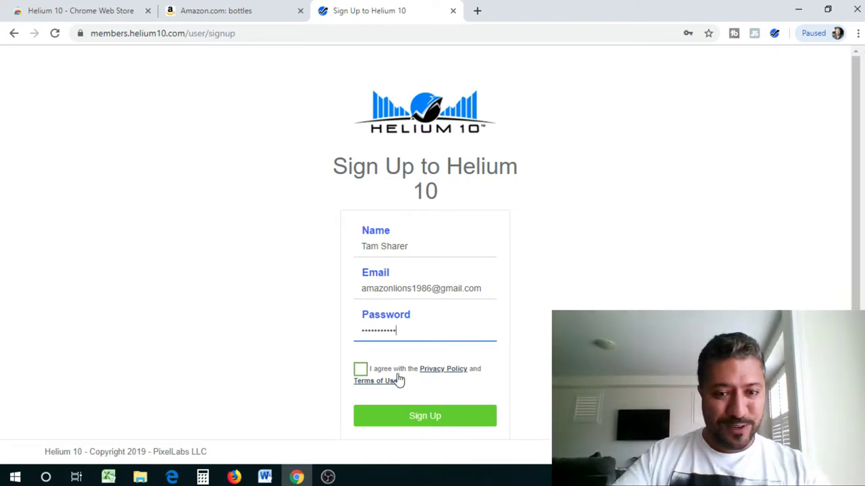
pyautogui.click(360, 371)
pyautogui.click(425, 419)
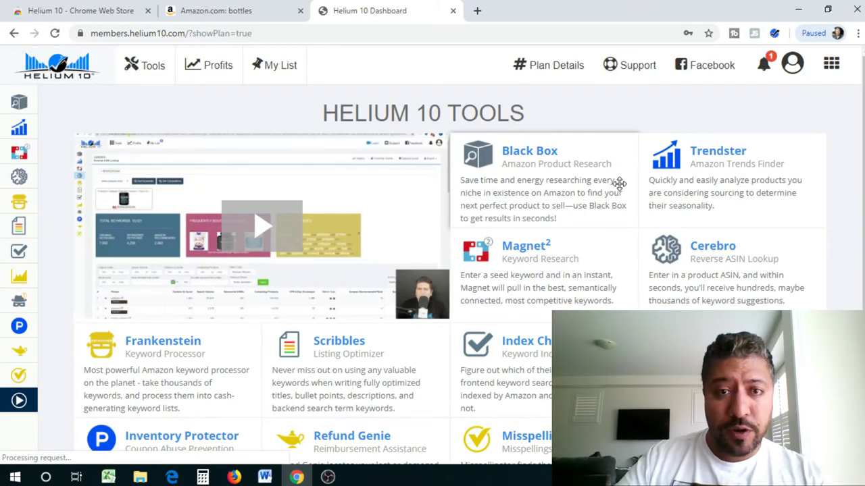
# - Save the new Helium 10 login in Chrome and return to the Amazon bottles results
pyautogui.click(688, 33)
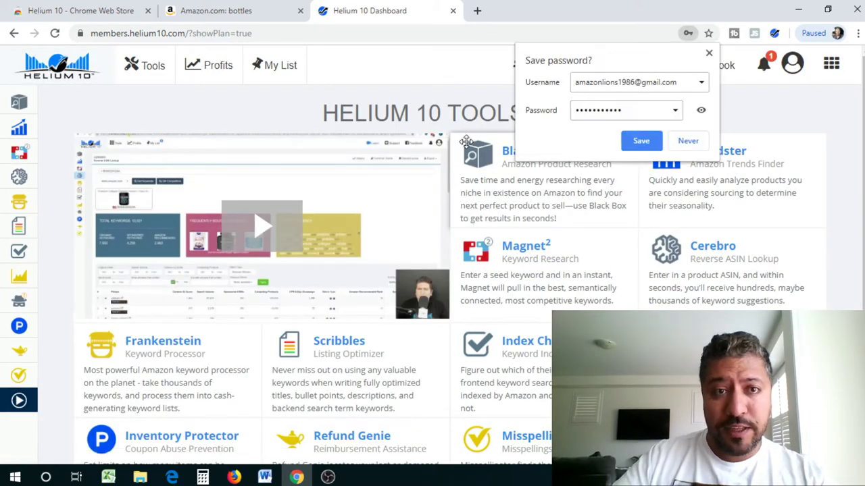
pyautogui.click(642, 141)
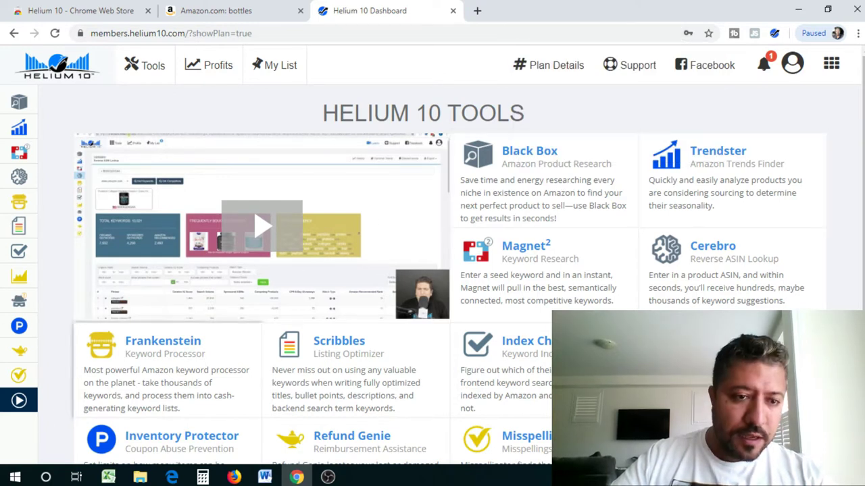
pyautogui.scroll(-1, 433, 255)
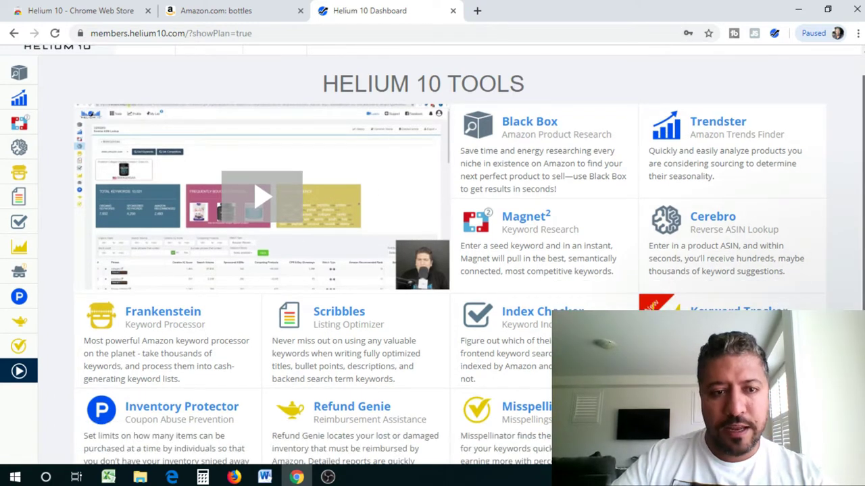
pyautogui.scroll(1, 432, 254)
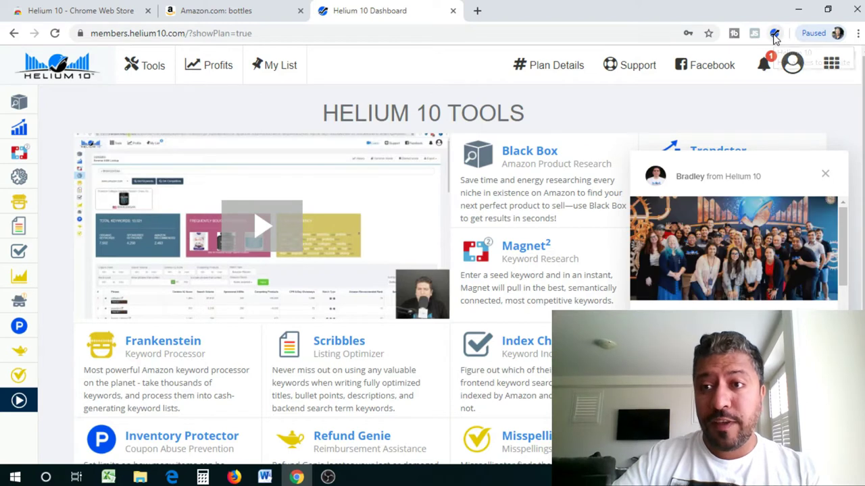
pyautogui.click(173, 33)
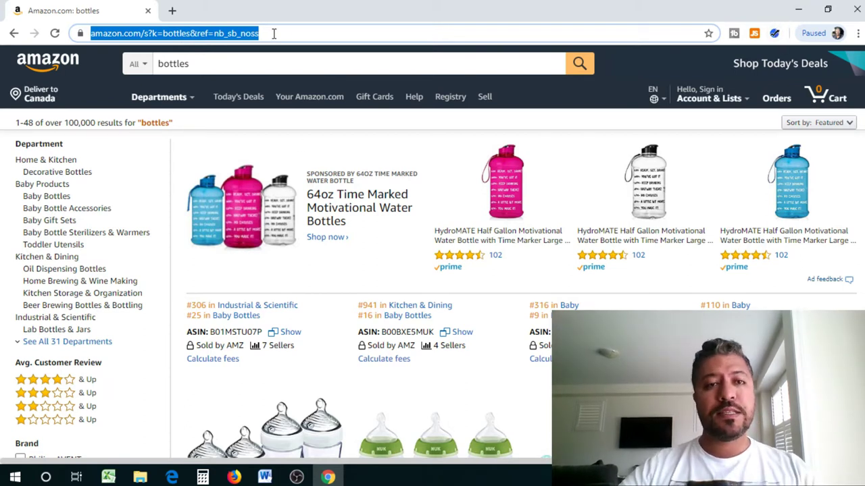
# - View the Helium 10 extension's tool list, then close the popup
pyautogui.click(775, 34)
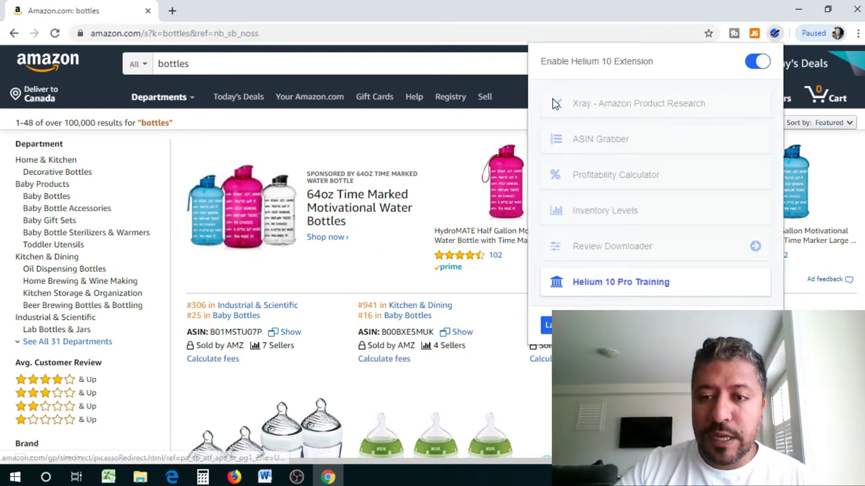
pyautogui.click(251, 67)
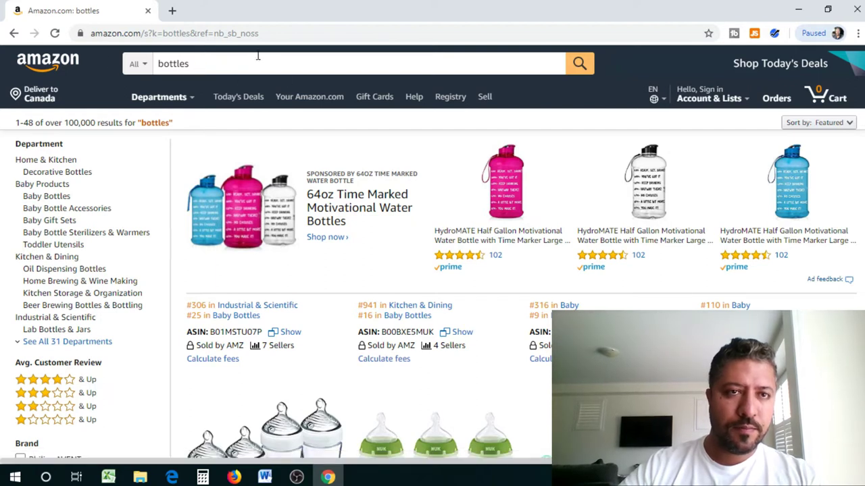
# - In a new tab, go to amazon.com and search for 'iphone cases'
pyautogui.click(175, 11)
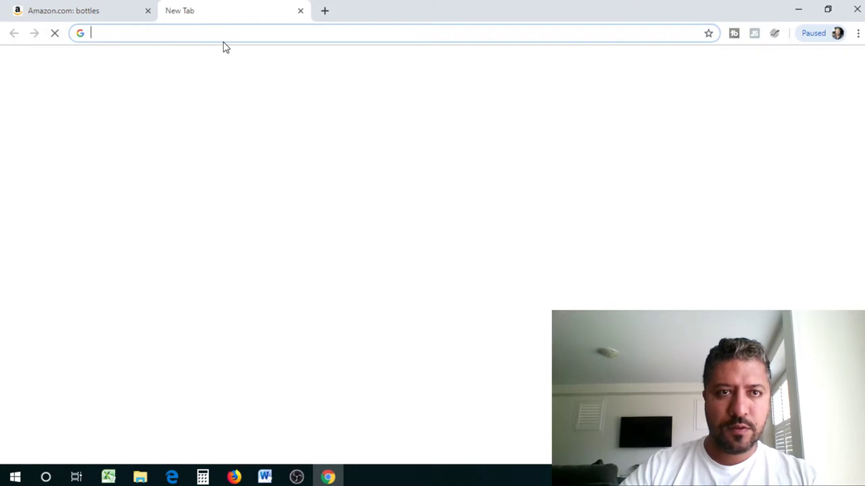
pyautogui.write('amazon.com')
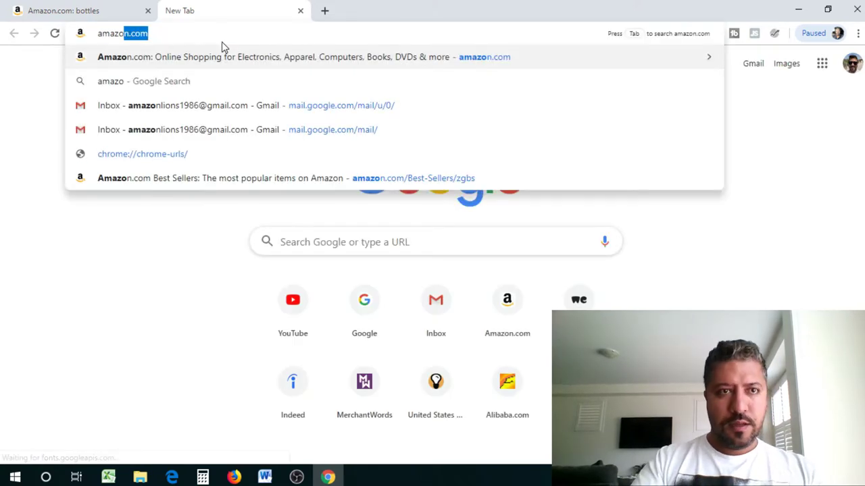
pyautogui.press('Return')
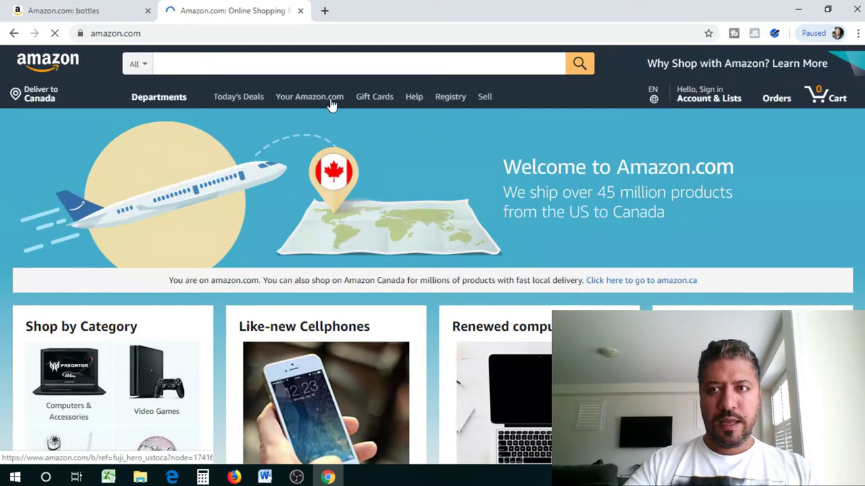
pyautogui.click(265, 64)
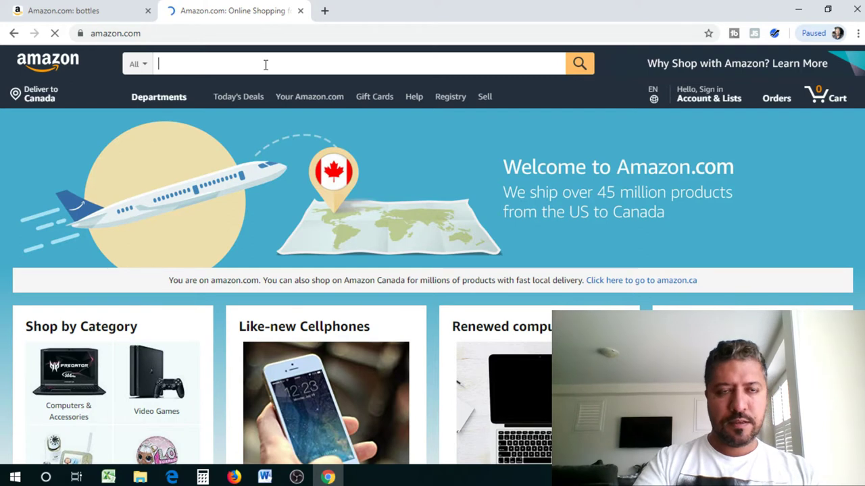
pyautogui.write('iphone ')
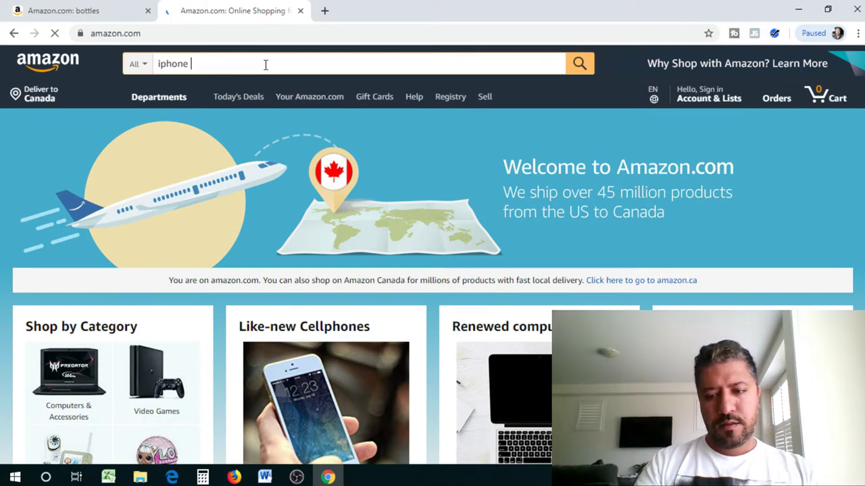
pyautogui.write('cases')
pyautogui.press('Return')
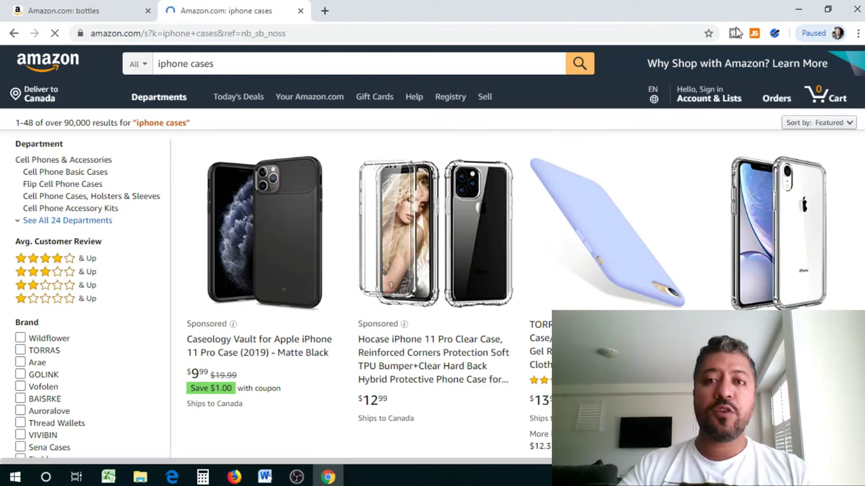
# - Open the Helium 10 extension popup listing Xray and ASIN Grabber
pyautogui.click(775, 34)
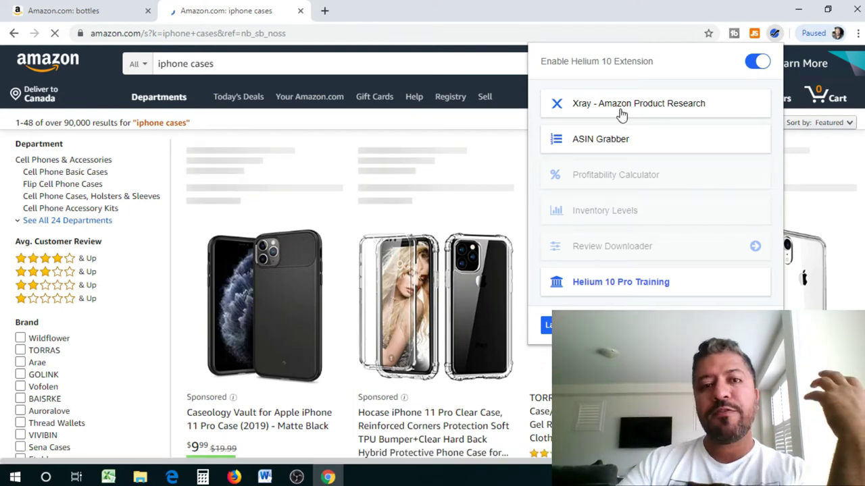
# - Run Xray on the 'iphone cases' results and select a product row in its table
pyautogui.click(622, 114)
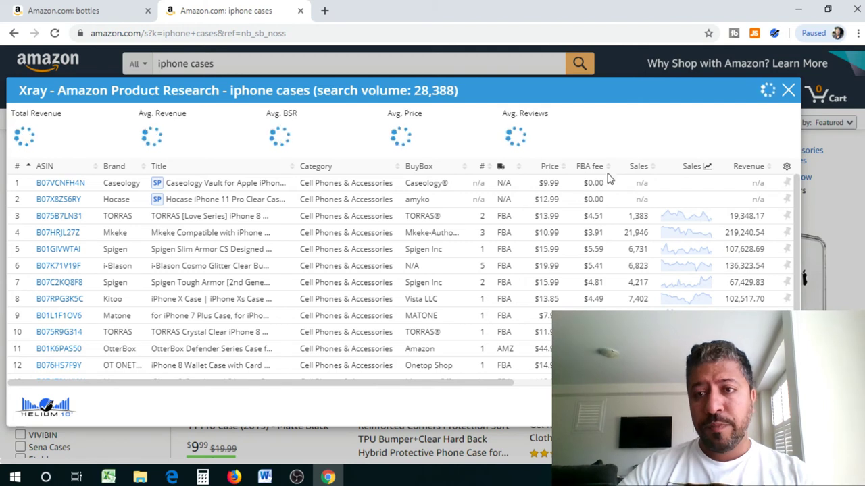
pyautogui.click(601, 196)
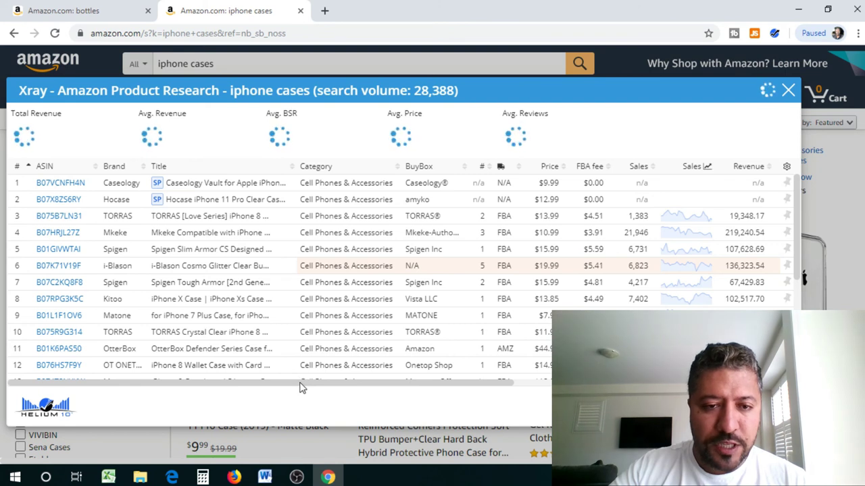
# - Scroll the Xray table right to show each product's BSR, rating and reviews
pyautogui.hscroll(1, 399, 366)
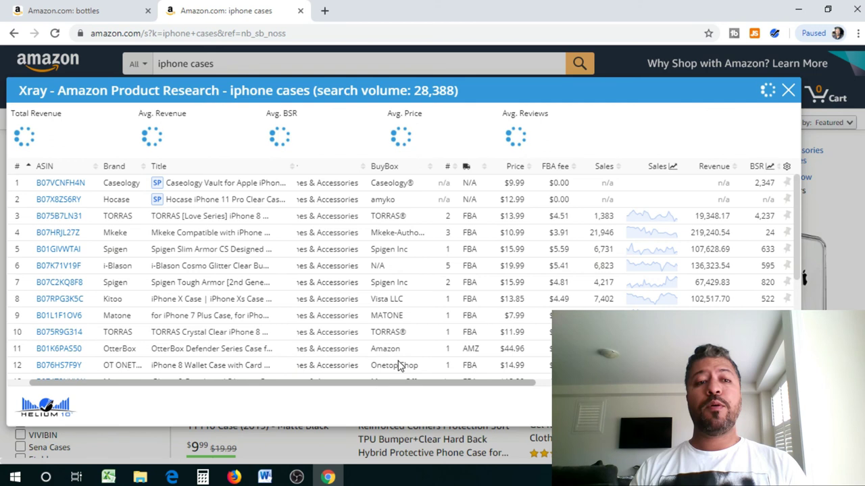
pyautogui.hscroll(2, 398, 361)
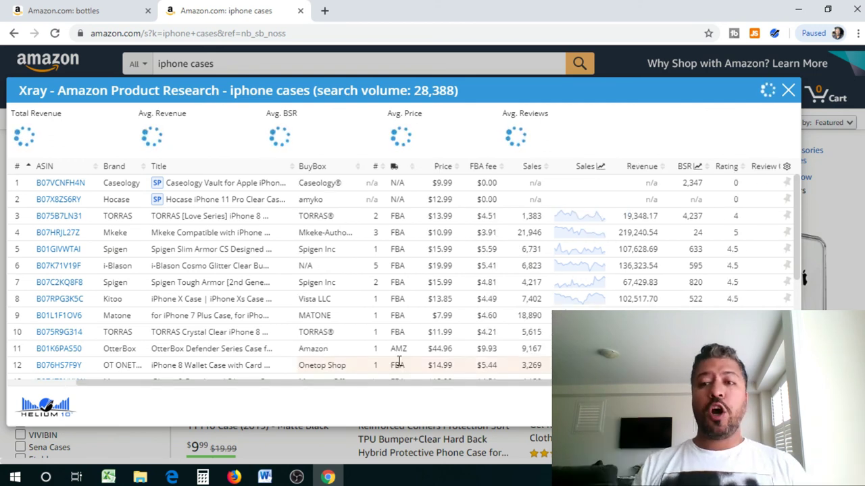